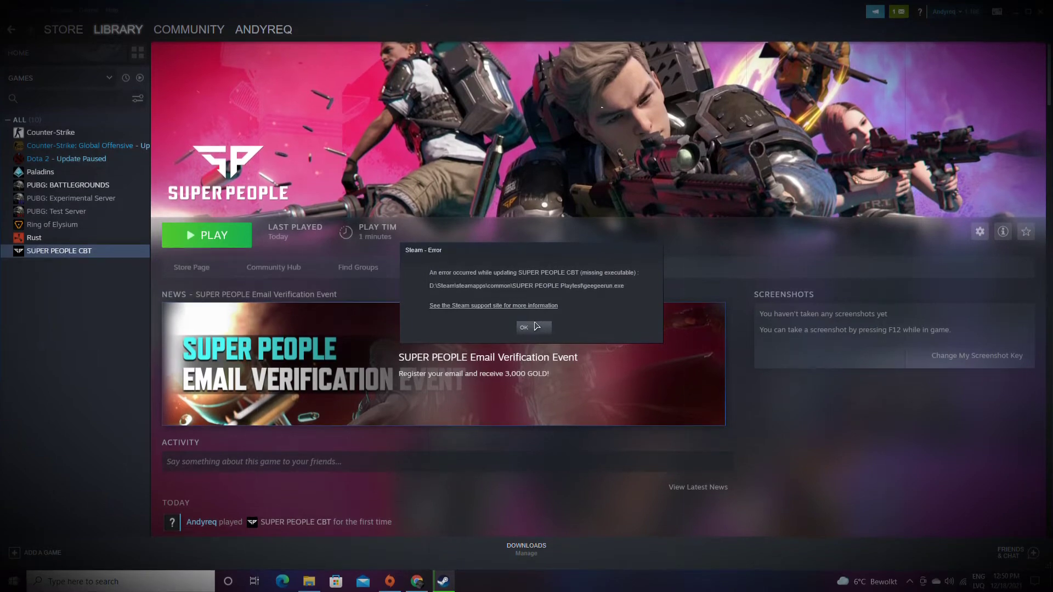
# - Dismiss the Steam error saying SUPER PEOPLE CBT's executable is missing
pyautogui.click(535, 326)
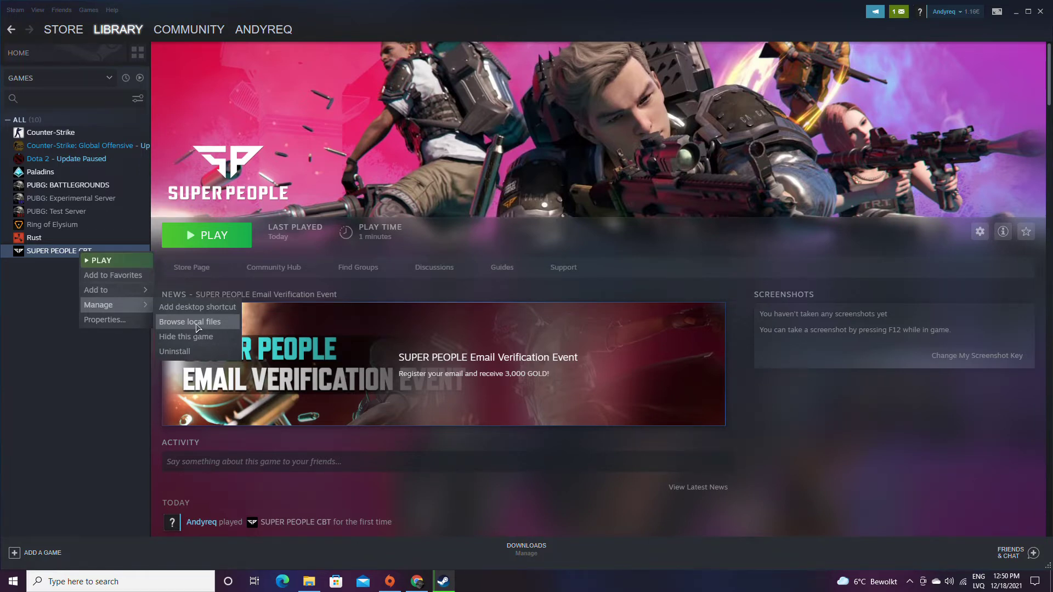
# - Browse SUPER PEOPLE CBT's local files to open the SUPER PEOPLE Playtest install folder
pyautogui.click(197, 322)
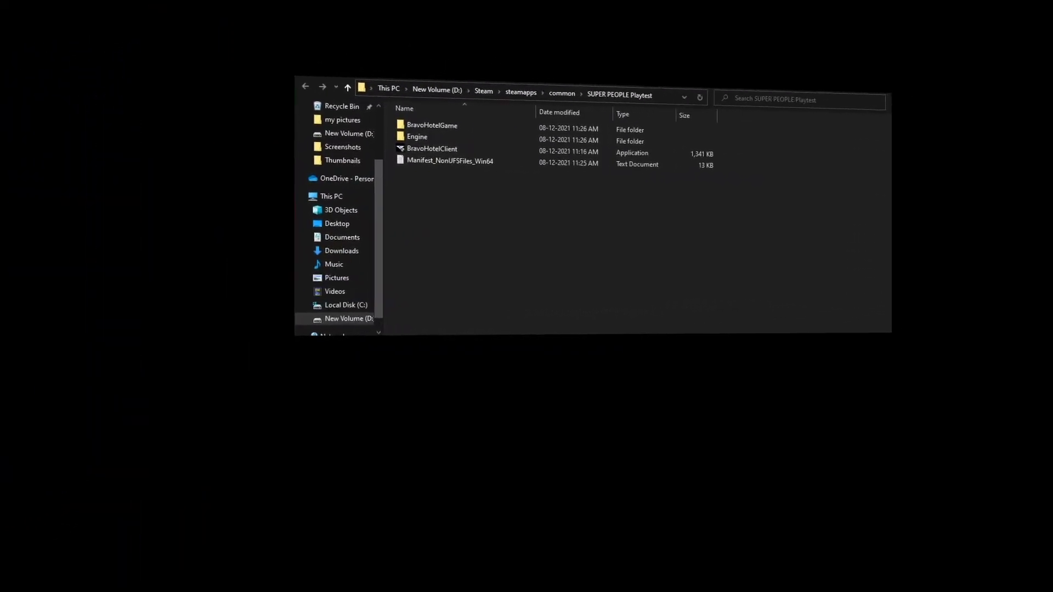